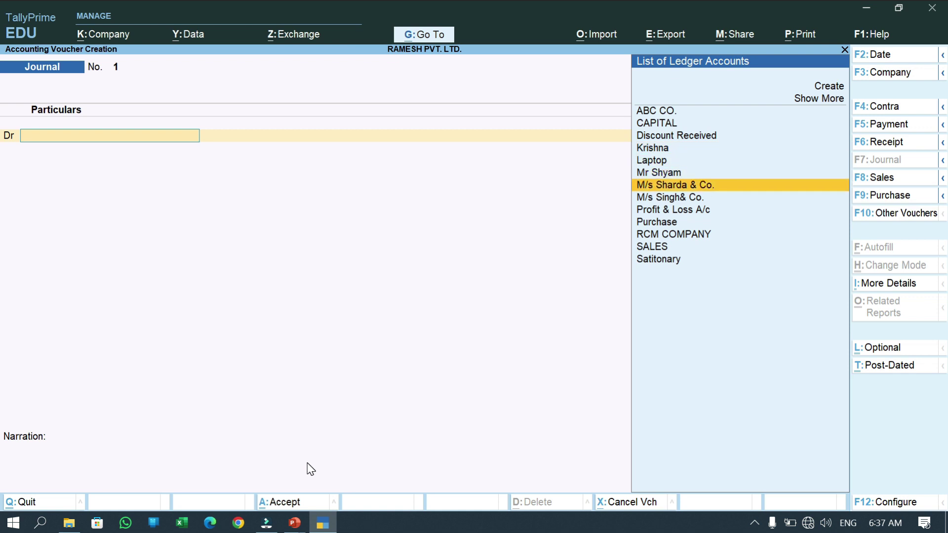
Create a ledger named Chair under Fixed Assets as the debit account of journal voucher 1.
key(Up)
key(Up)
key(Up)
key(Up)
key(Up)
key(Up)
key(Up)
key(Up)
key(Up)
key(Up)
key(Up)
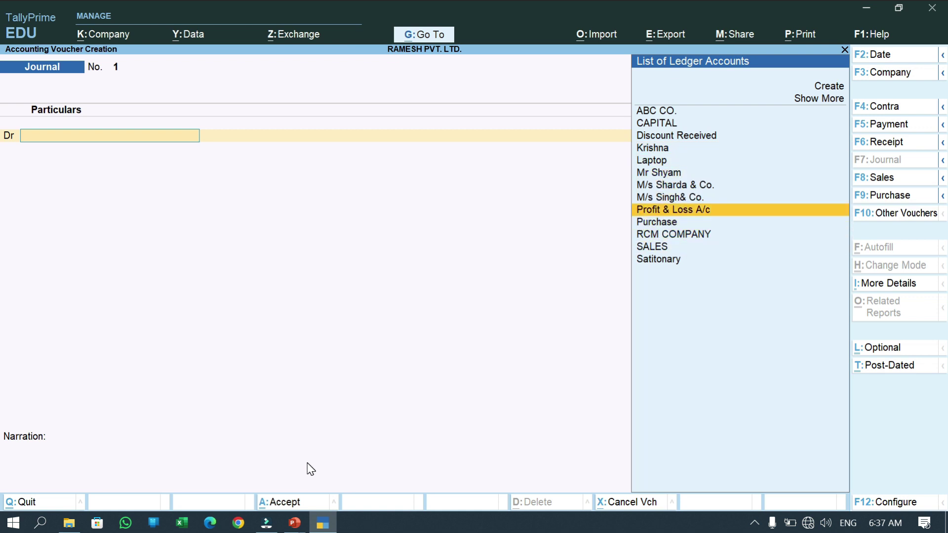
key(Up)
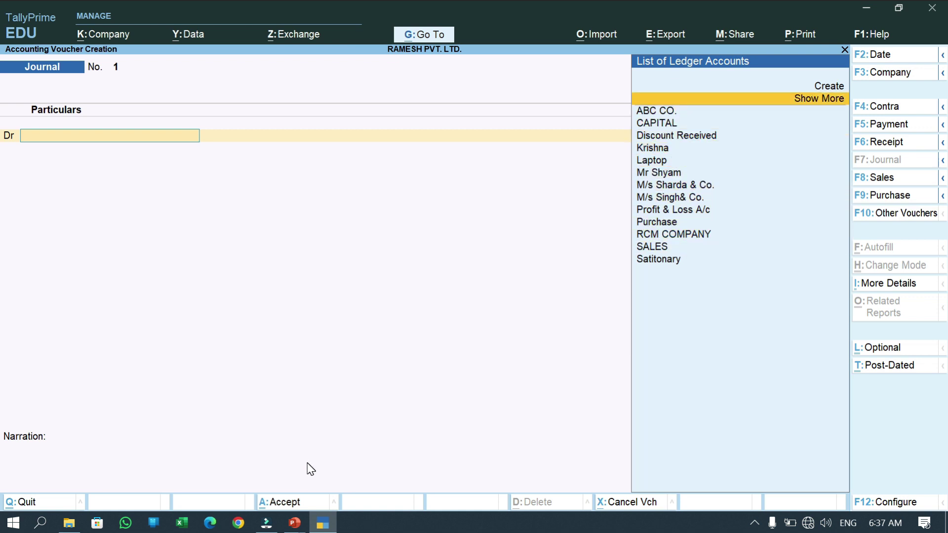
key(Up)
key(Return)
text(Chair)
key(Return)
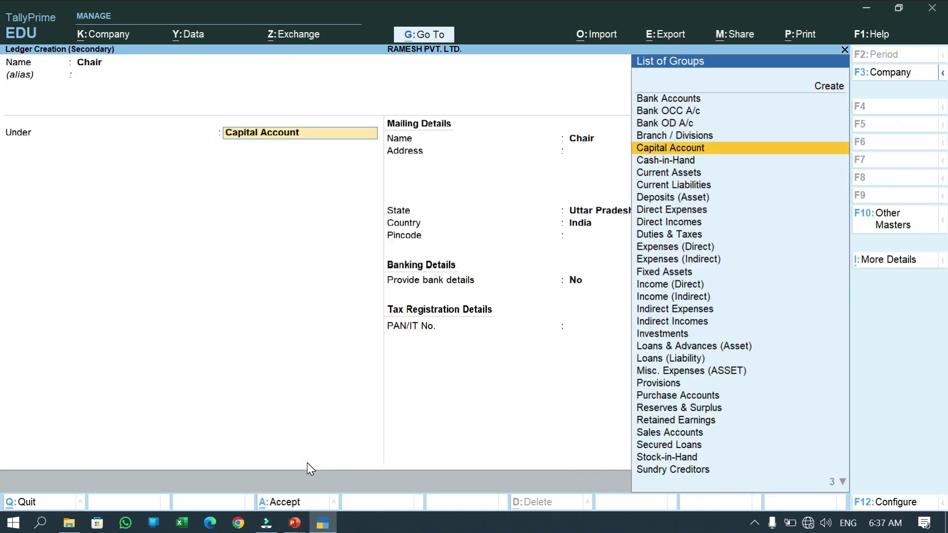
text(Fixed Assets)
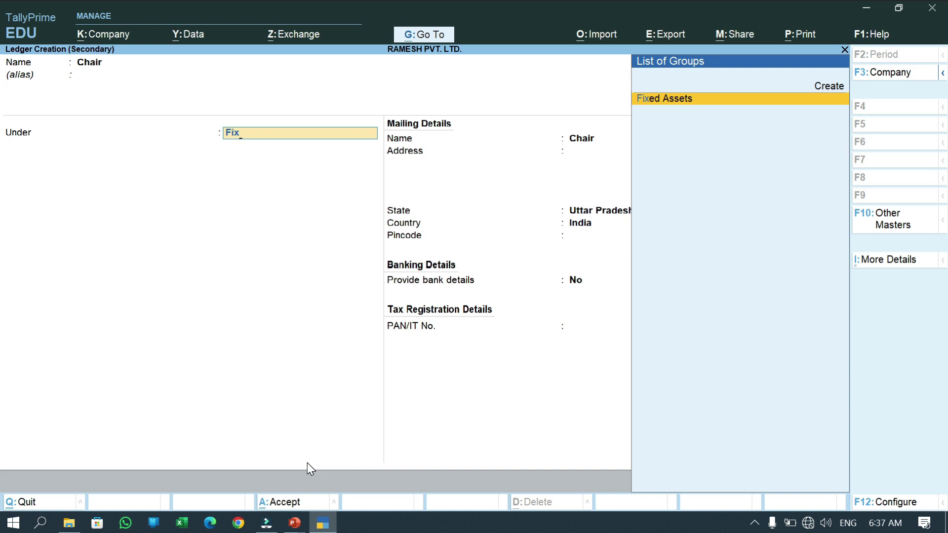
key(Return)
key(ctrl)
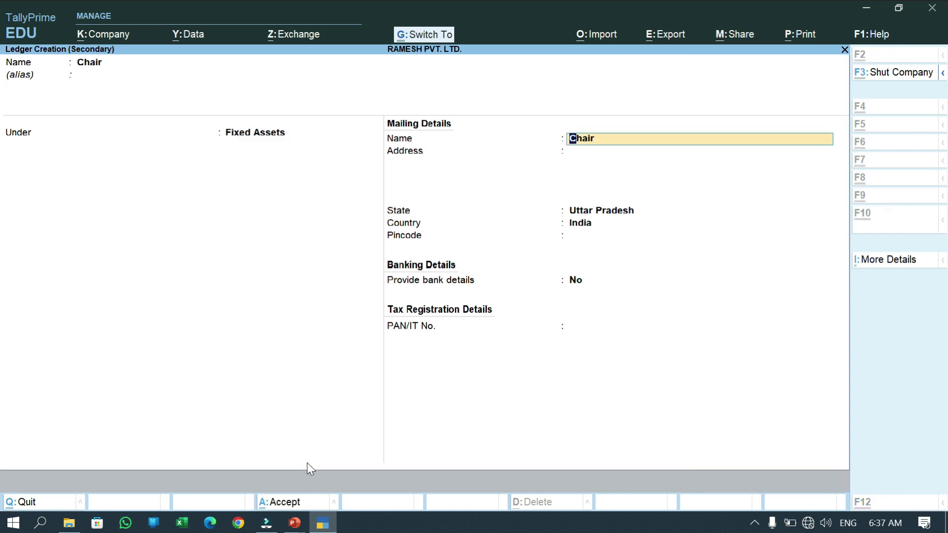
key(ctrl+a)
Debit the Chair account by 5000 and proceed to the credit account entry.
text(5000)
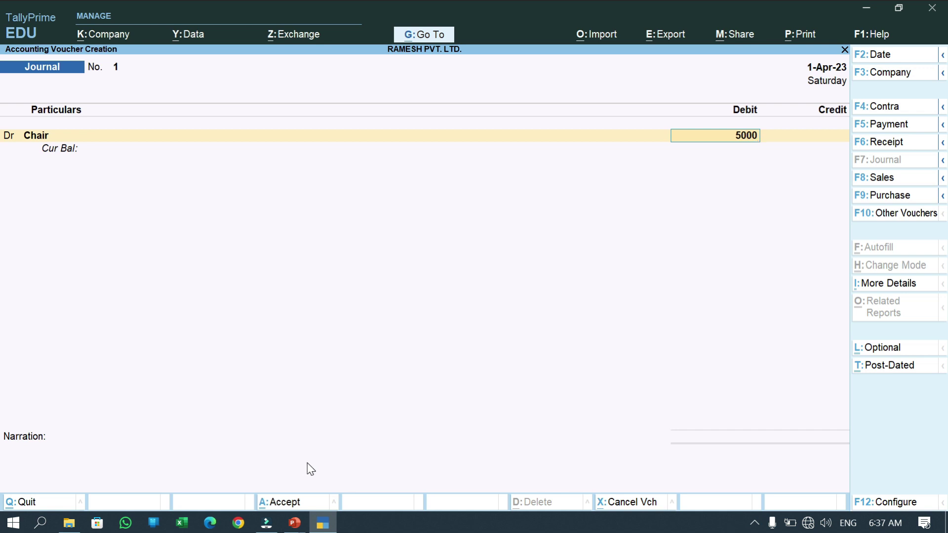
key(Return)
key(Return)
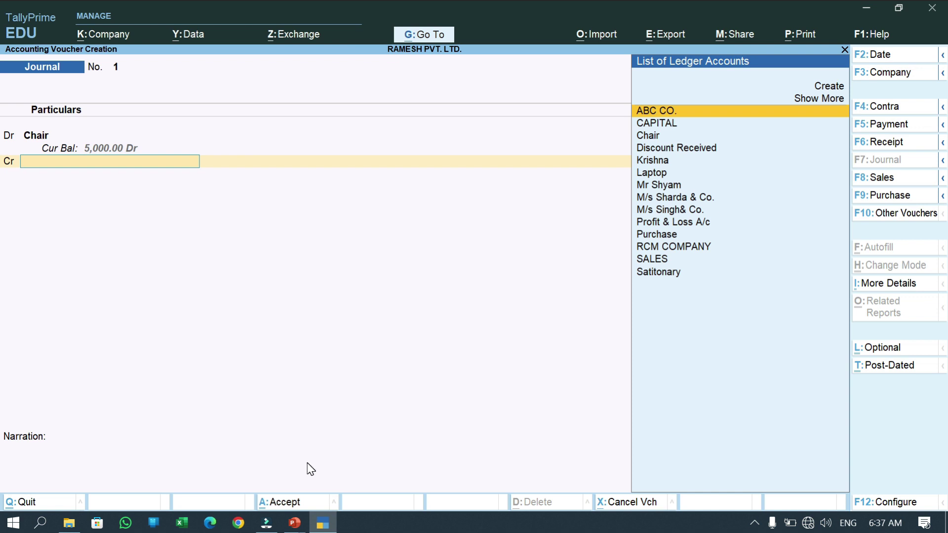
Create a ledger named 5 Star Furnitutre under Fixed Assets as the voucher's credit account.
key(alt+c)
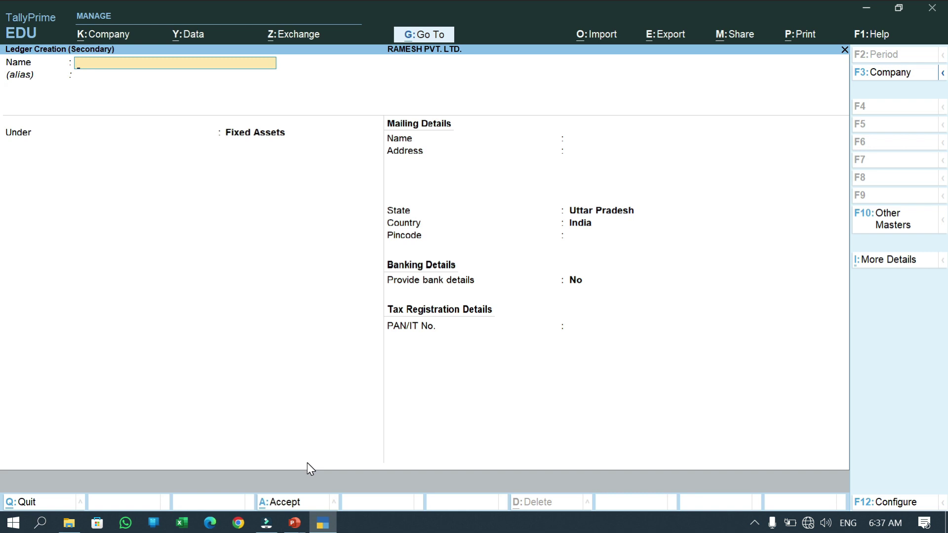
text(5 Star Furnitutre)
key(Return)
key(Return)
key(Return)
key(Return)
key(Return)
key(Return)
key(Return)
key(Return)
key(Return)
key(Return)
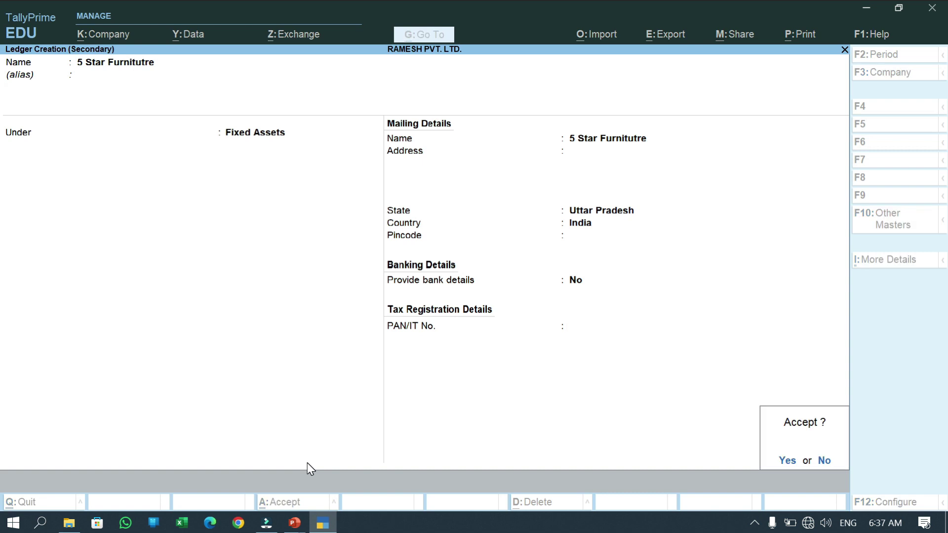
key(Return)
Accept the 5,000 credit for 5 Star Furnitutre and save the journal voucher with a blank narration.
key(Return)
key(Return)
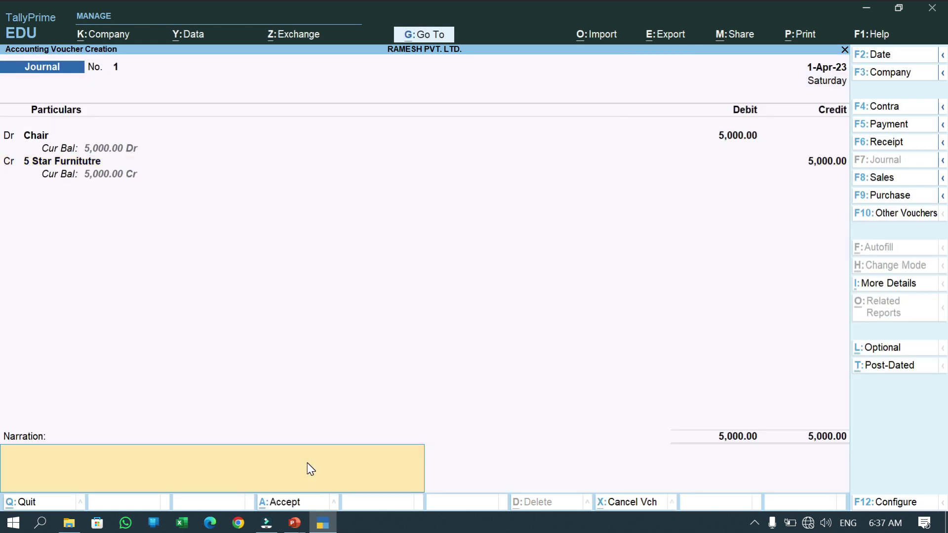
key(Return)
key(Return)
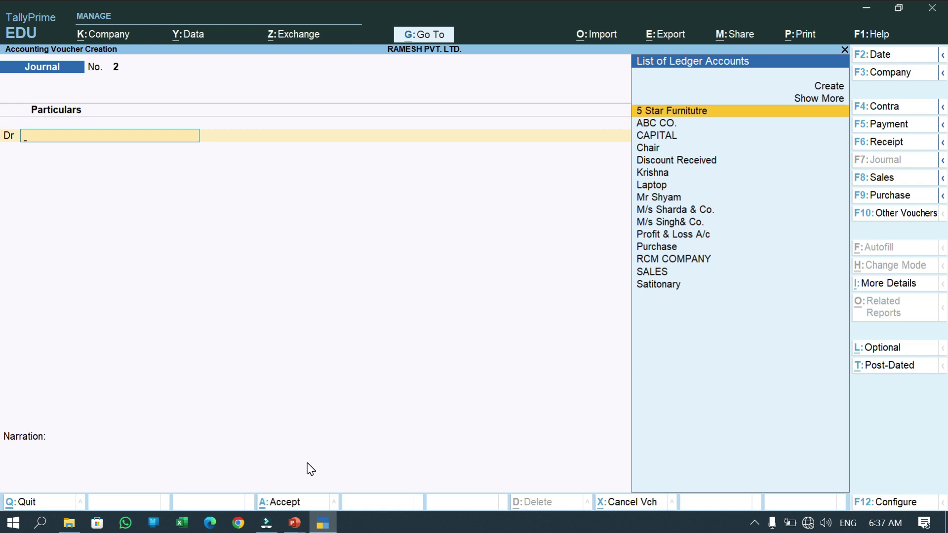
Switch to the PowerPoint slideshow, advance to the slide with entries 2 and 3, and return to TallyPrime.
key(alt)
key(alt+Tab)
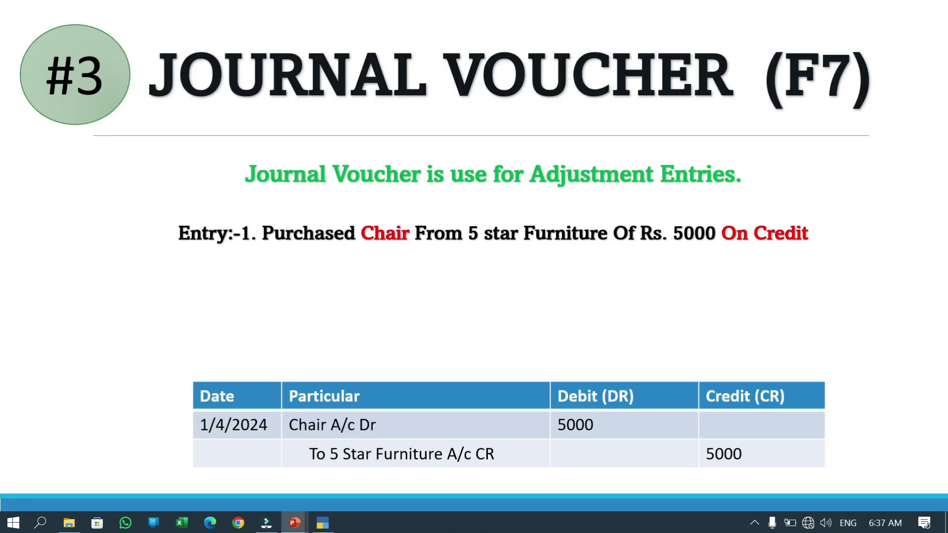
key(Right)
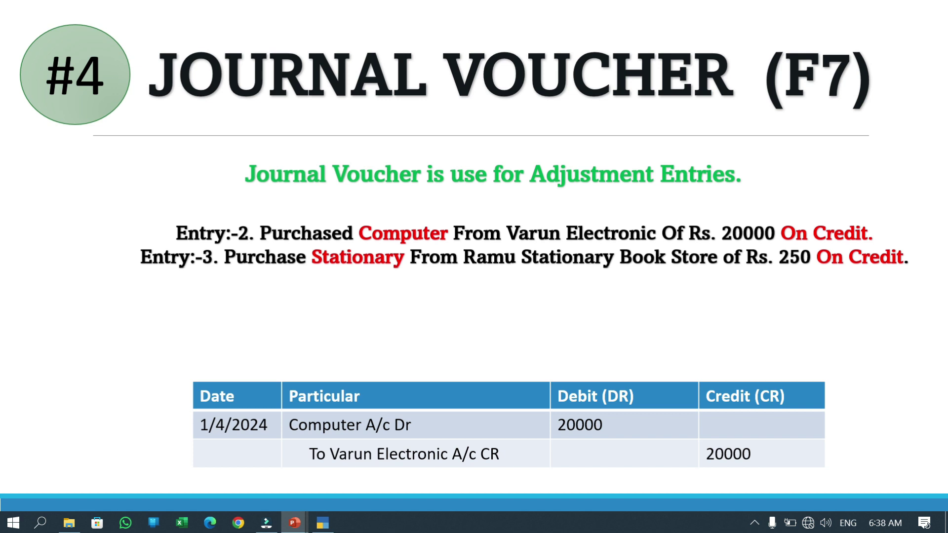
key(alt+Tab)
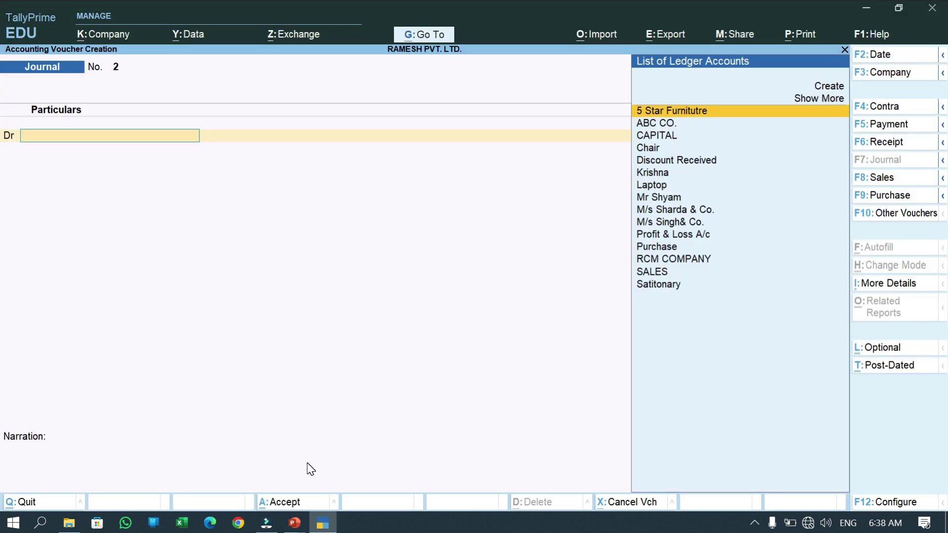
Create a ledger named Computer under Fixed Assets for journal voucher 2 and debit it by 20000.
key(Up)
key(Up)
key(Return)
text(Ciomputer)
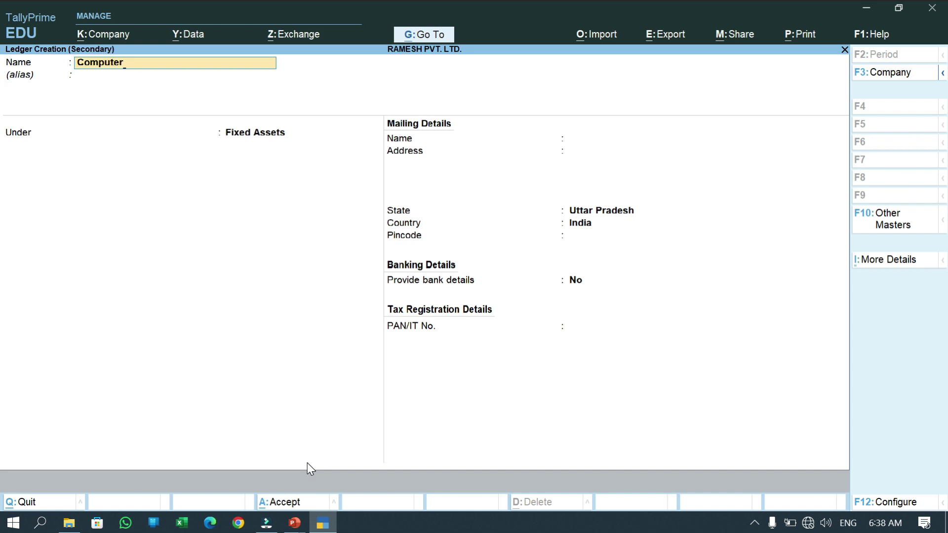
key(Return)
key(Return)
key(ctrl+a)
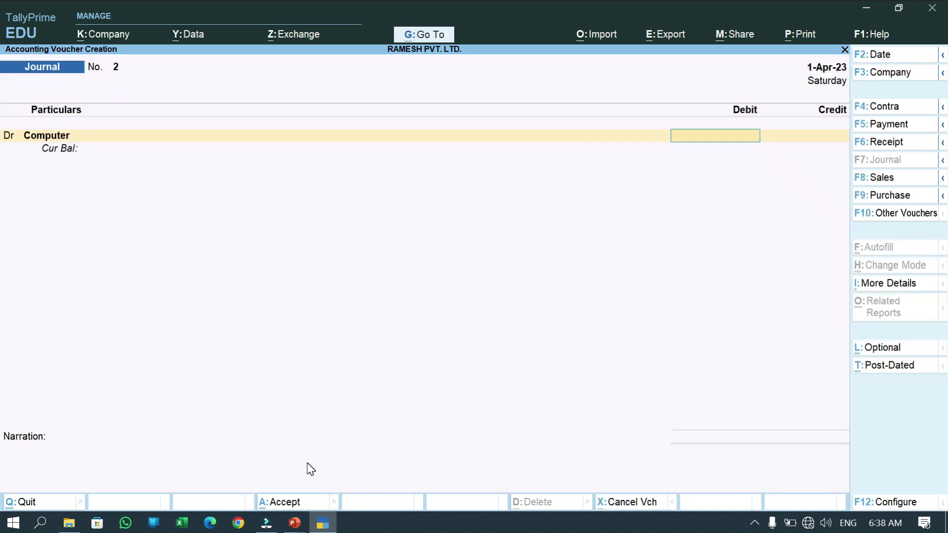
text(20000)
key(Return)
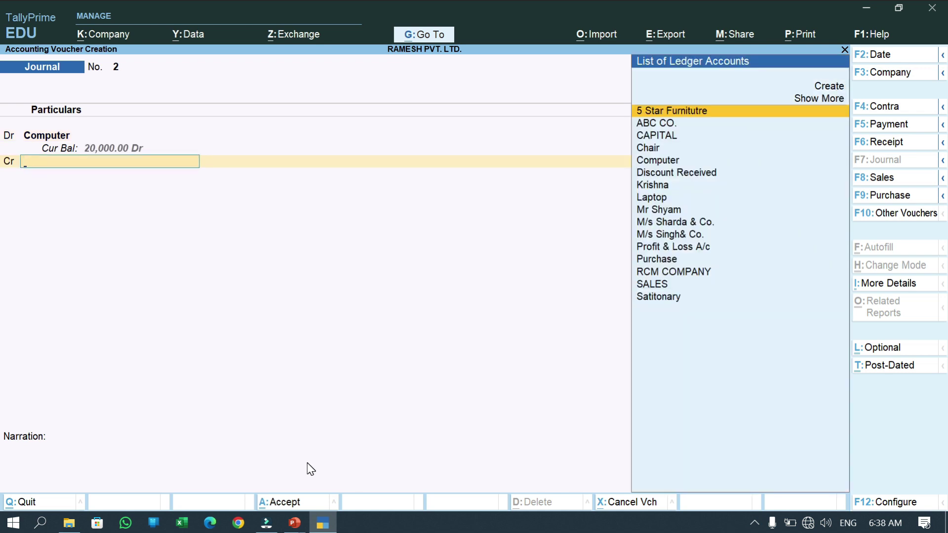
Create a ledger named Varun Electronic under Sundry Creditors as the voucher's credit account.
key(alt+c)
text(Va)
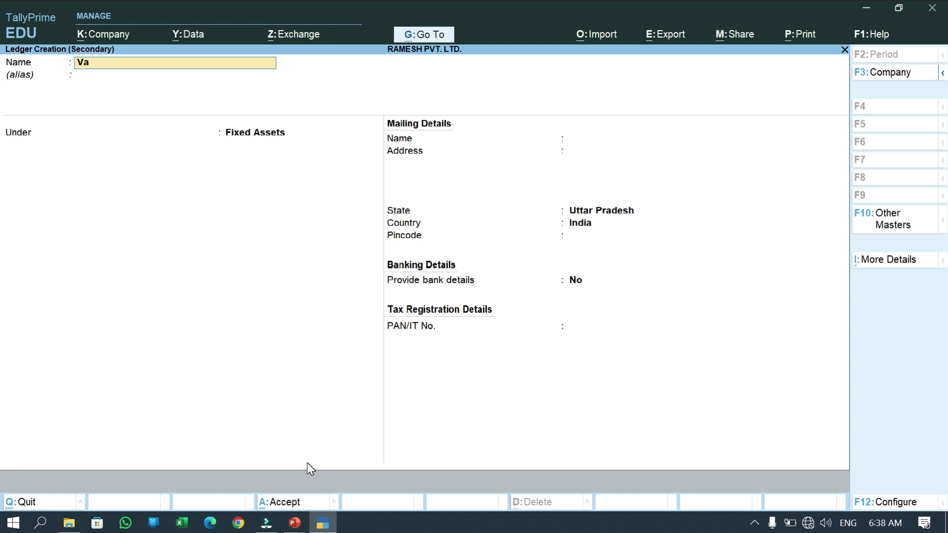
text(run electronic)
key(Return)
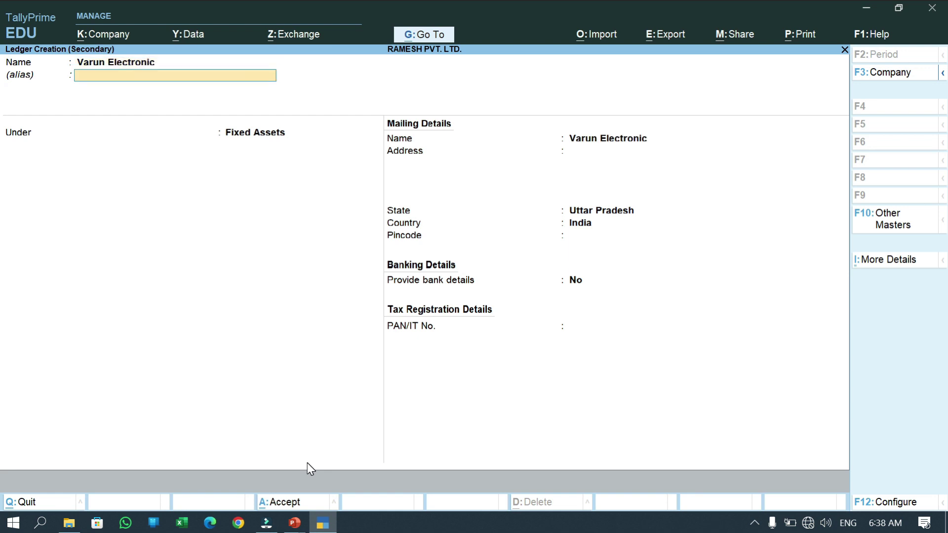
key(Return)
text(Sun)
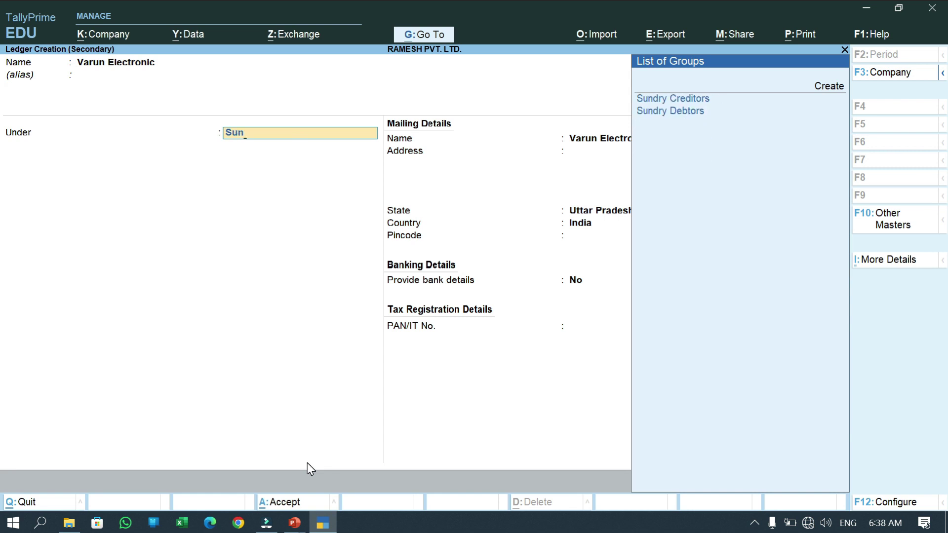
key(Return)
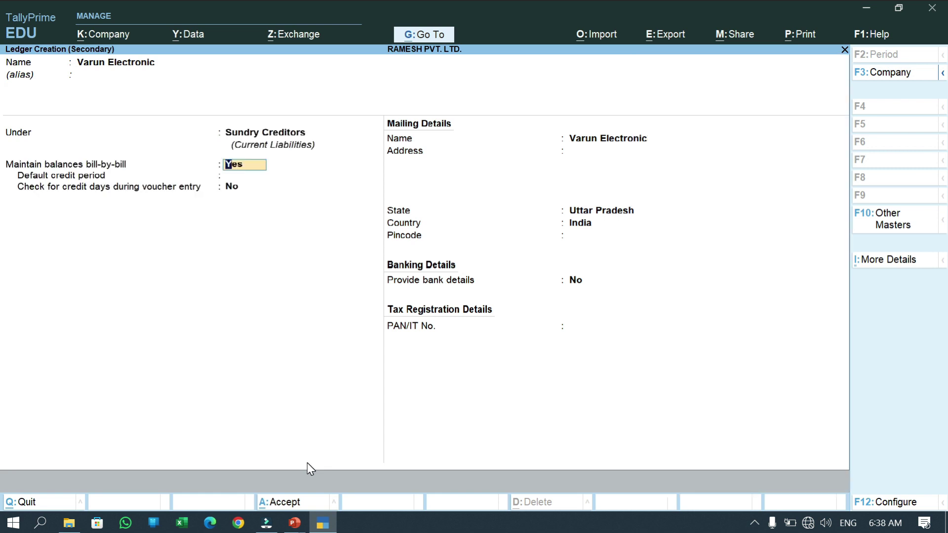
key(ctrl+a)
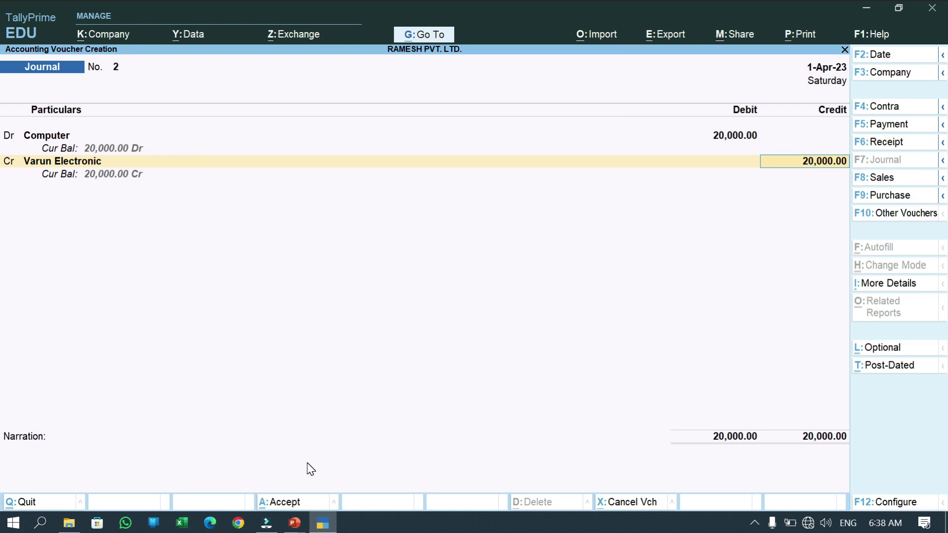
Allocate the 20,000 credit for Varun Electronic as a New Ref bill and save the voucher with a blank narration.
key(Return)
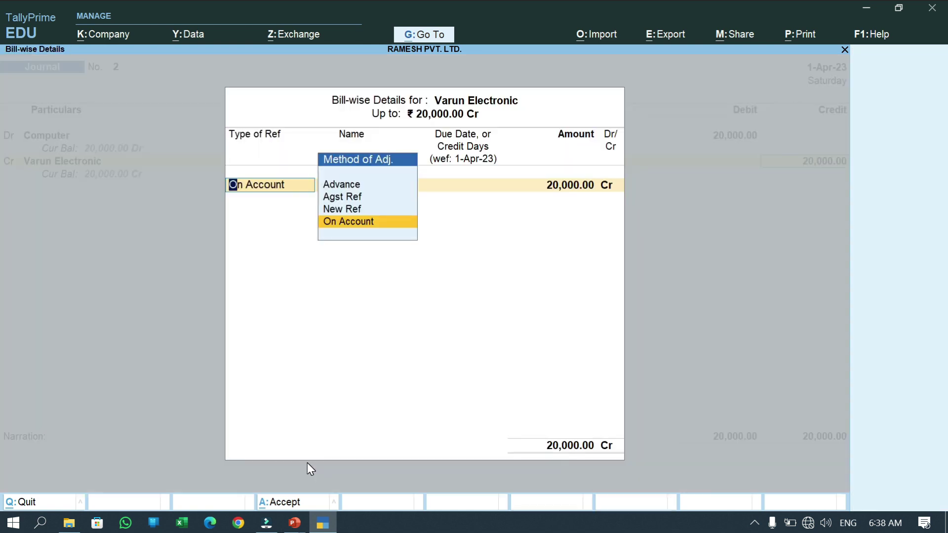
key(Up)
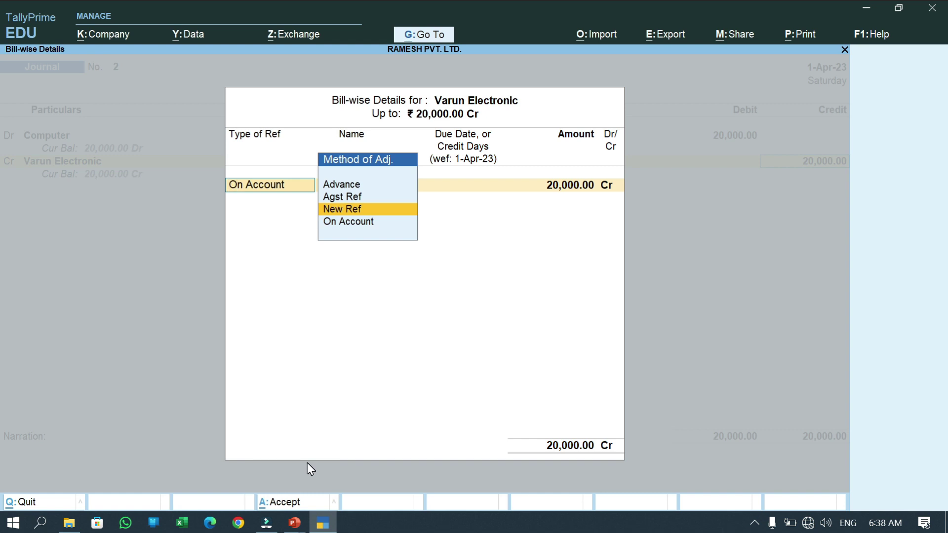
key(Return)
key(Return)
key(Return)
key(Return)
key(Return)
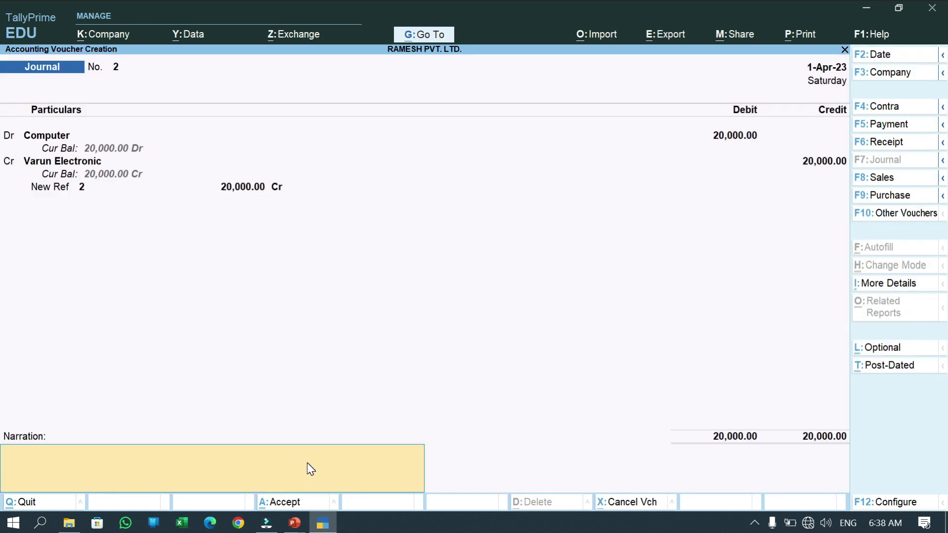
key(Return)
key(Return)
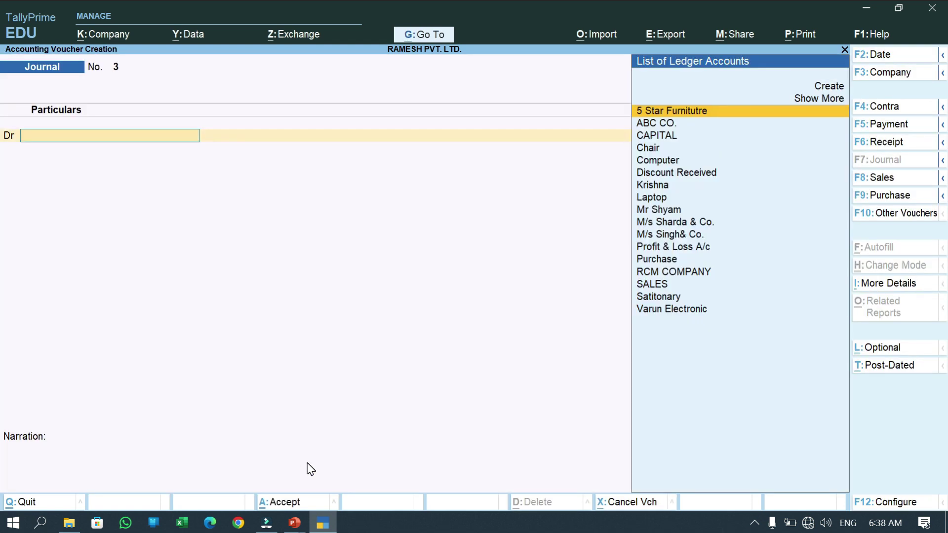
Check entry 3 in the PowerPoint slideshow, and in TallyPrime debit the Satitonary ledger by 250 in journal voucher 3.
key(alt+Tab)
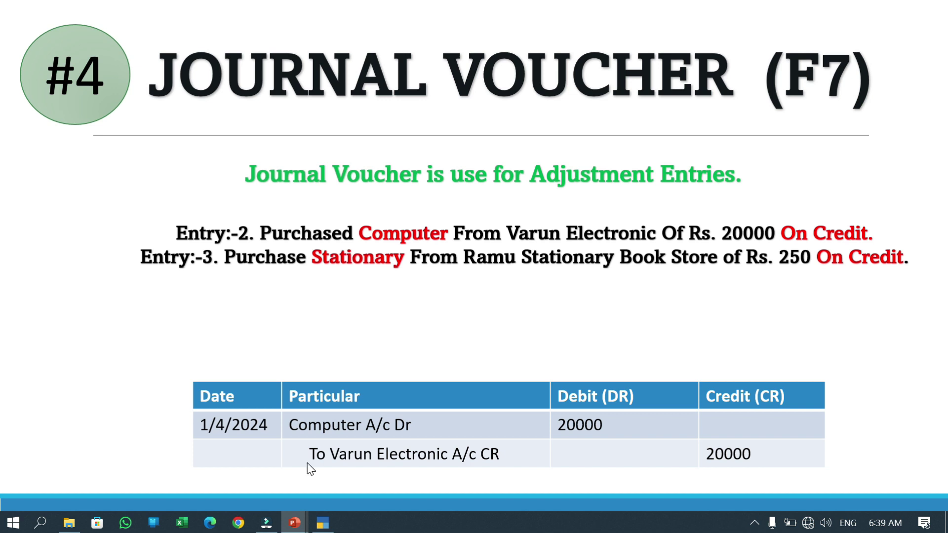
key(alt+Tab)
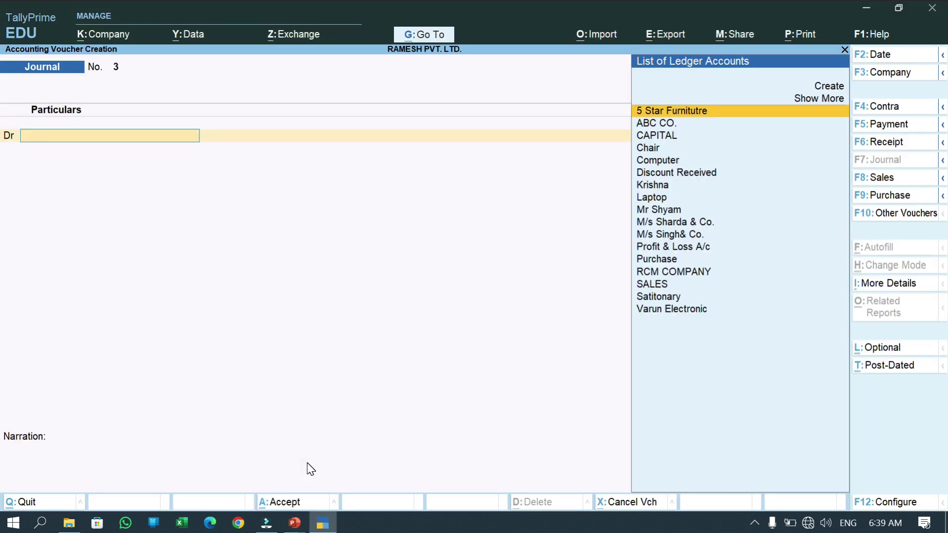
key(Down)
key(Down)
key(Down)
key(Down)
key(Down)
key(Down)
key(Down)
key(Down)
key(Down)
key(Down)
key(Down)
key(Down)
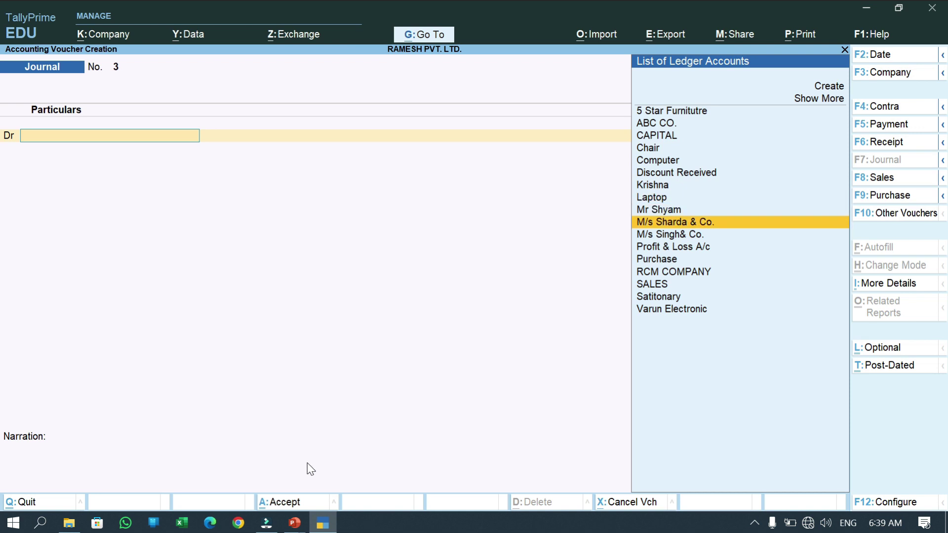
key(Down)
key(Down)
key(Down)
key(Down)
key(Up)
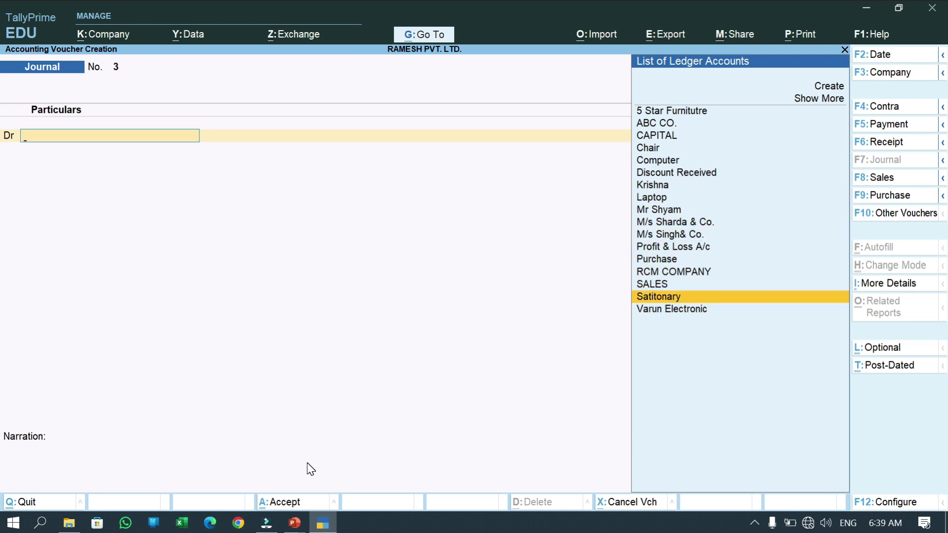
key(Return)
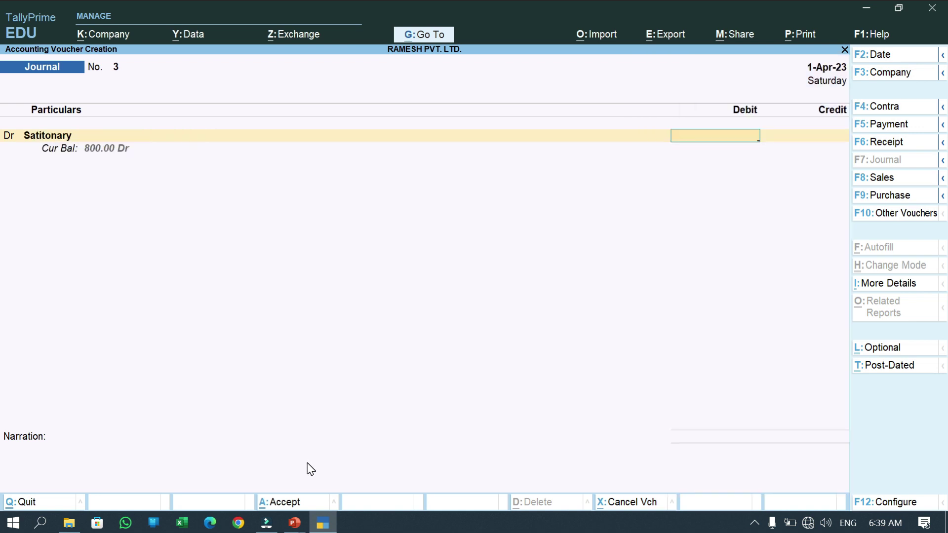
text(259)
key(BackSpace)
text(0)
key(Return)
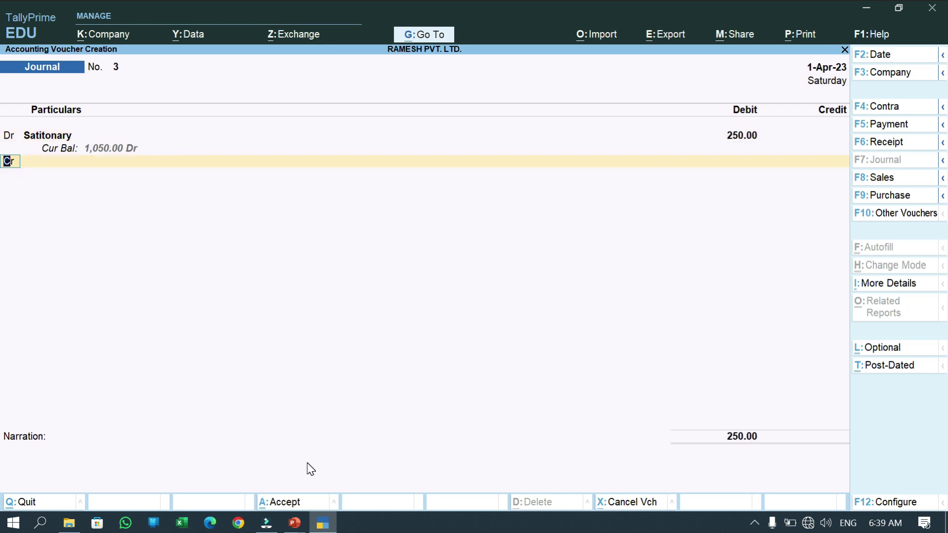
Create a ledger named Ramu Stationary & Book Store under Sundry Creditors as the credit account of journal voucher 3.
key(Return)
key(alt)
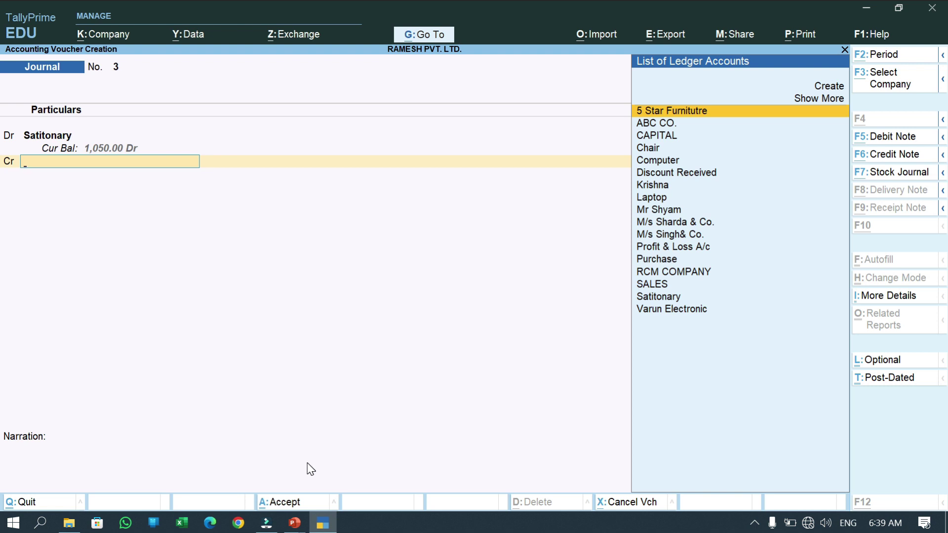
key(alt+c)
text(R)
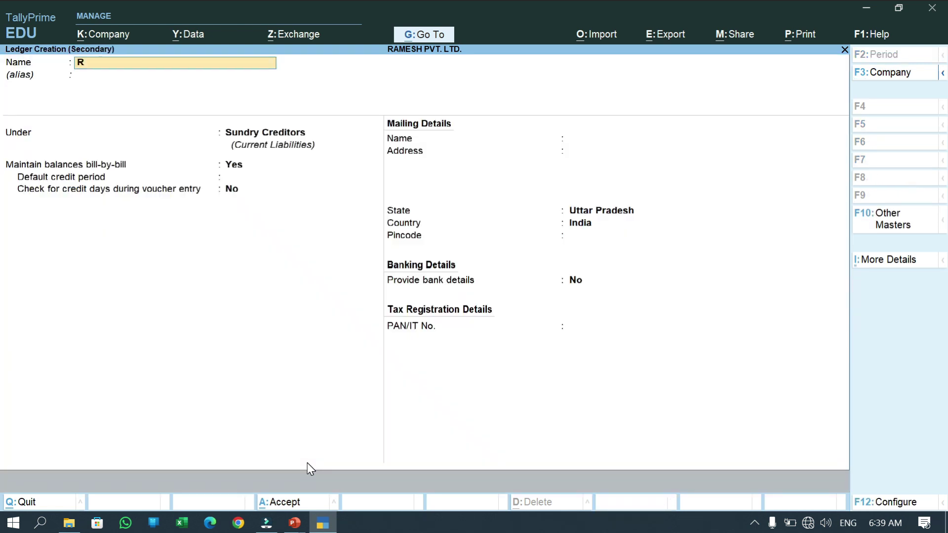
text(amu Stationary & Book S)
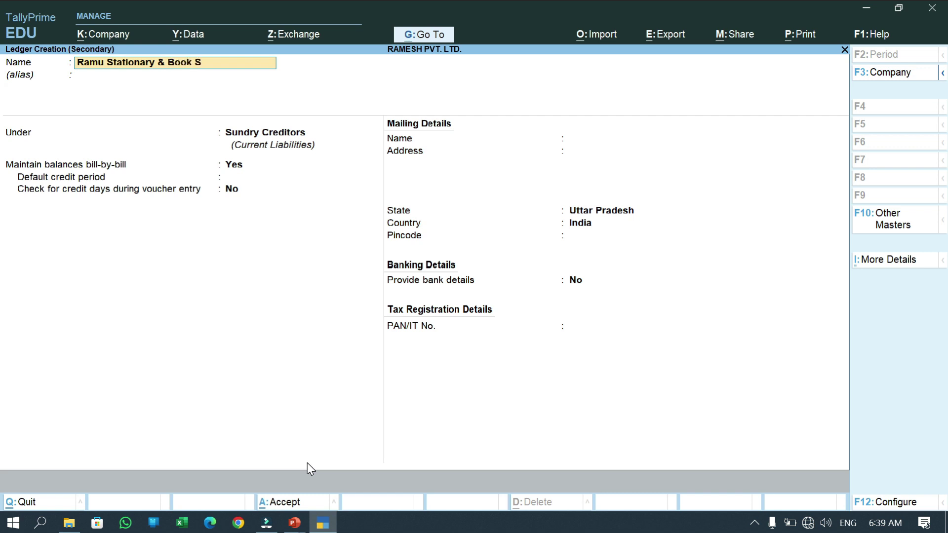
text(tore)
key(Return)
key(Return)
key(Return)
key(ctrl+a)
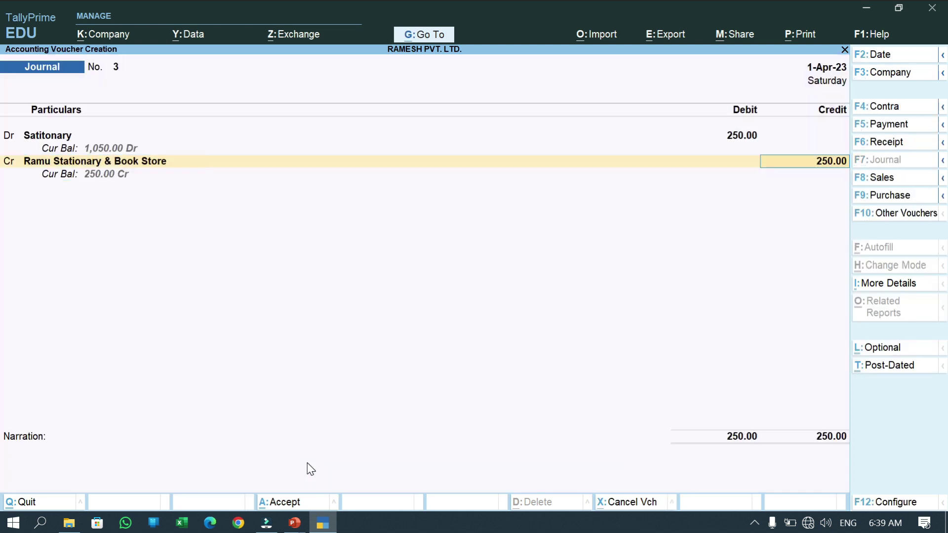
Allocate the 250 credit for Ramu Stationary & Book Store as a New Ref bill and save the voucher with a blank narration.
key(Return)
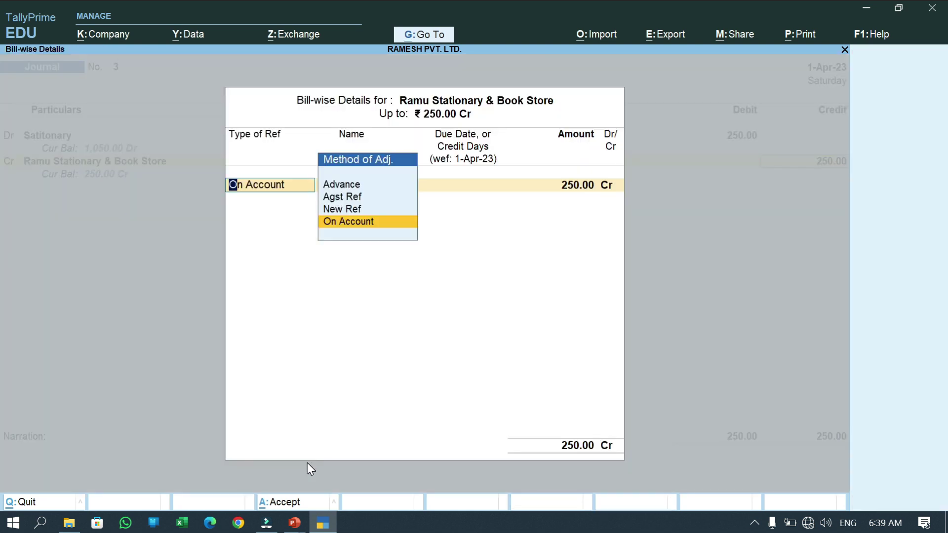
key(Up)
key(Return)
key(Return)
key(Return)
key(Return)
key(Return)
key(Return)
key(y)
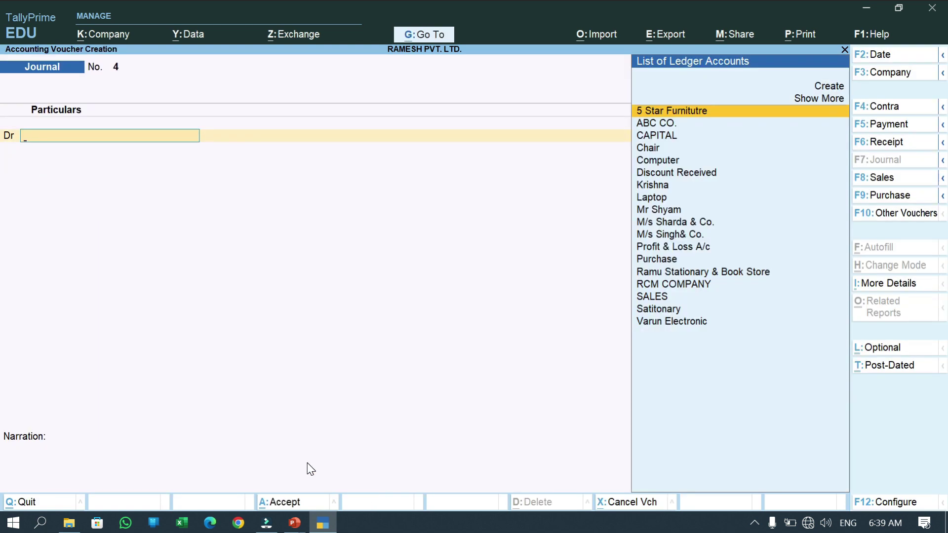
Review the saved journal vouchers from 3 back to 1, and return to the Gateway of Tally without changing them.
key(Page_Up)
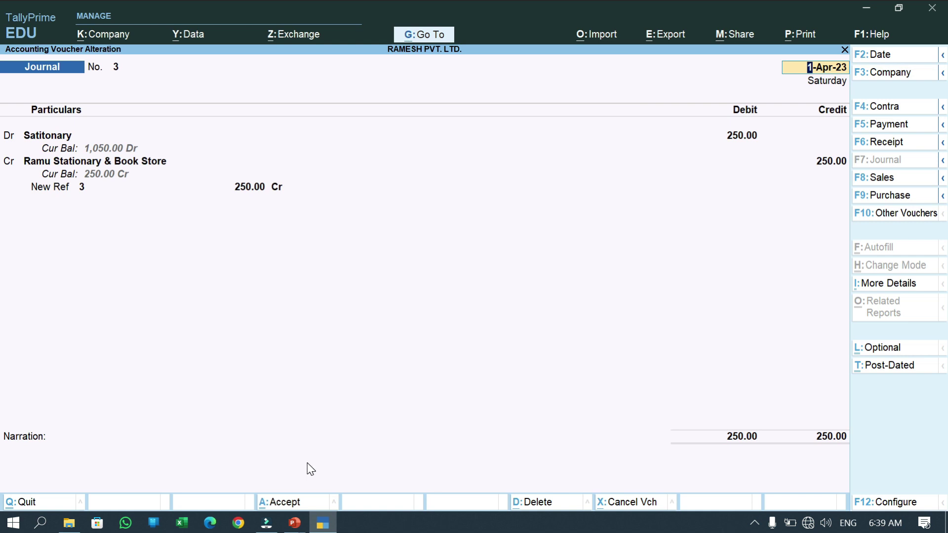
key(Page_Up)
key(Page_Up)
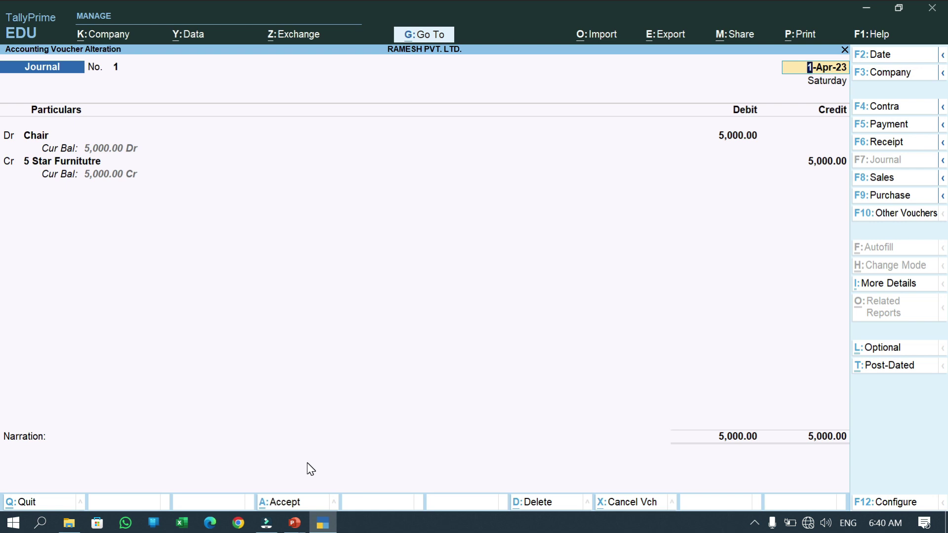
key(BackSpace)
key(Escape)
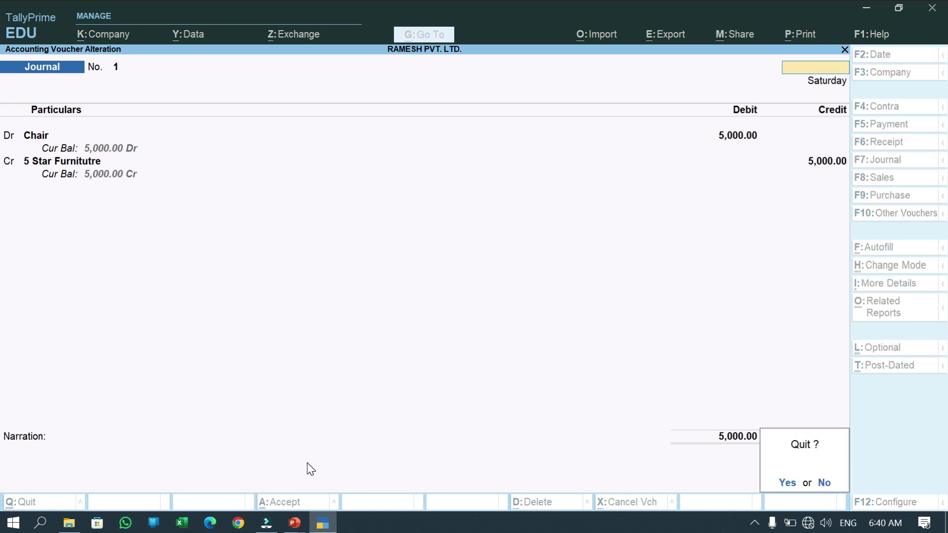
key(Return)
key(Escape)
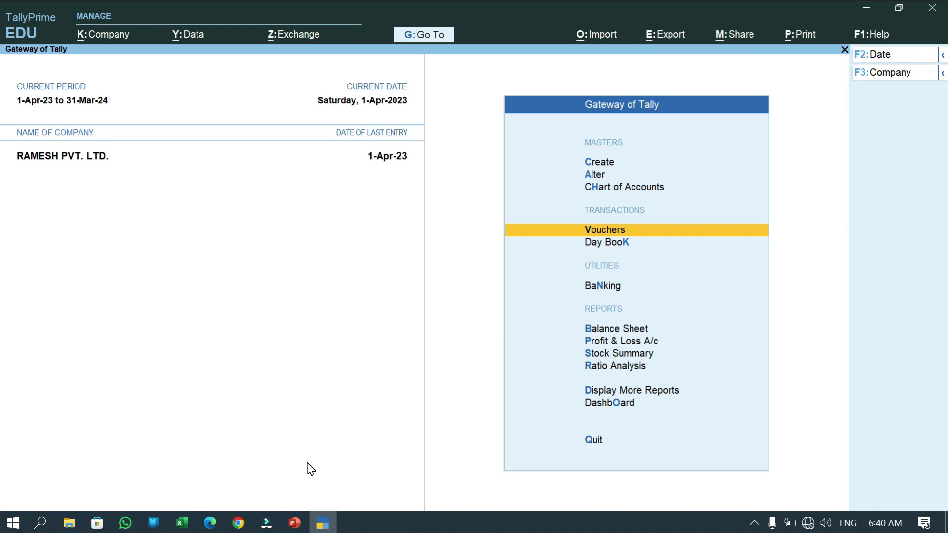
Open the Day Book and examine the journal entries for Chair, Computer and Satitonary.
key(Down)
key(Return)
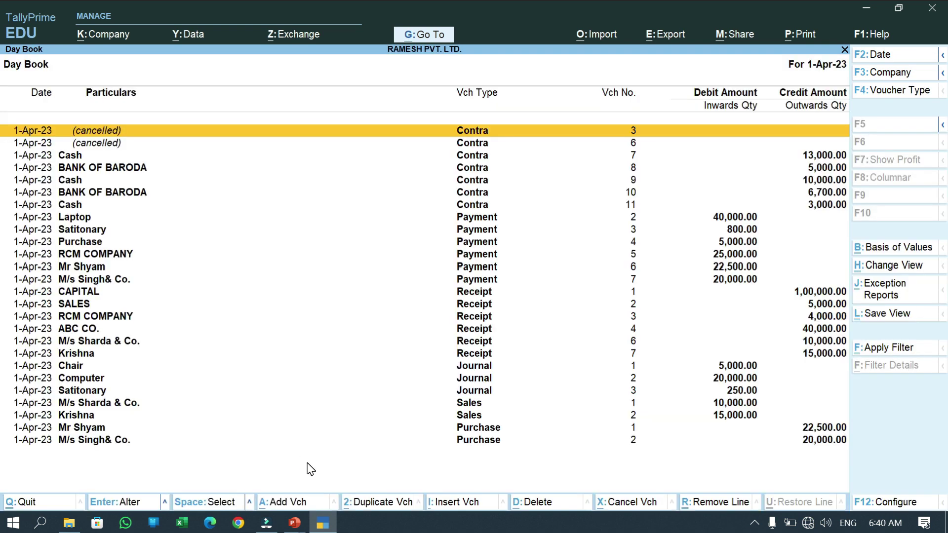
key(Down)
key(Down)
key(Down)
key(Down)
key(Down)
key(Down)
key(Down)
key(Down)
key(Down)
key(Down)
key(Down)
key(Down)
key(Down)
key(Down)
key(Down)
key(Down)
key(Down)
key(Down)
key(Down)
key(Down)
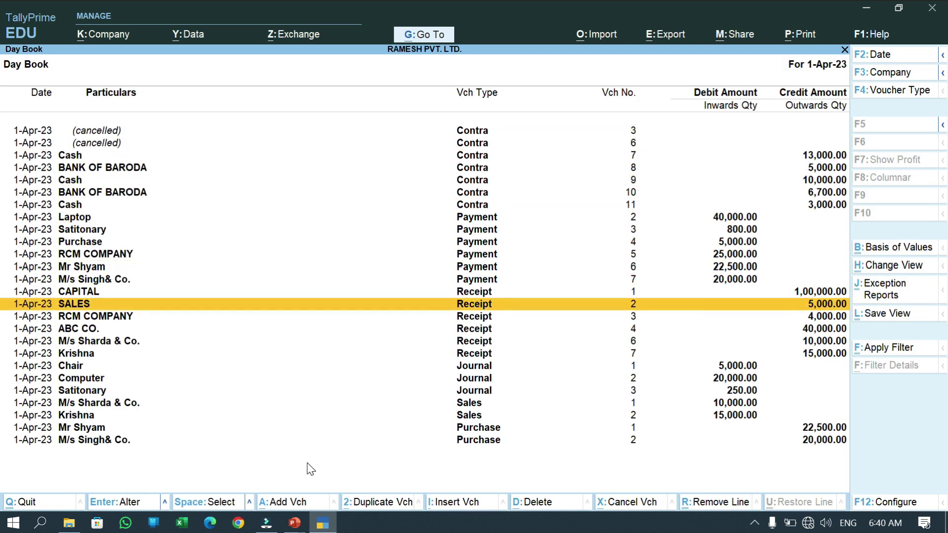
key(Up)
key(Up)
key(Up)
key(Up)
key(Up)
key(Up)
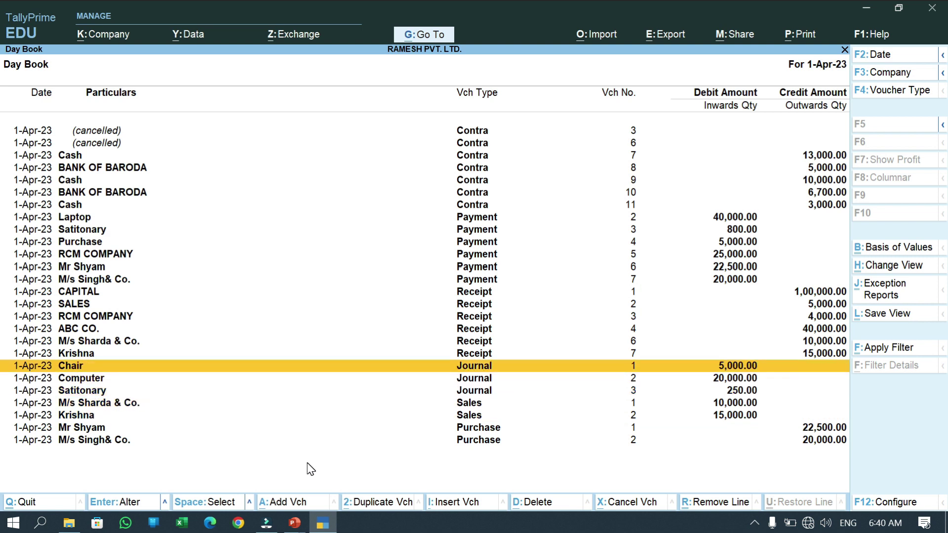
Leave the Day Book, view the Profit & Loss A/c, and drill down from Purchase Accounts to the Purchase ledger's monthly summary.
key(Escape)
key(Down)
key(Down)
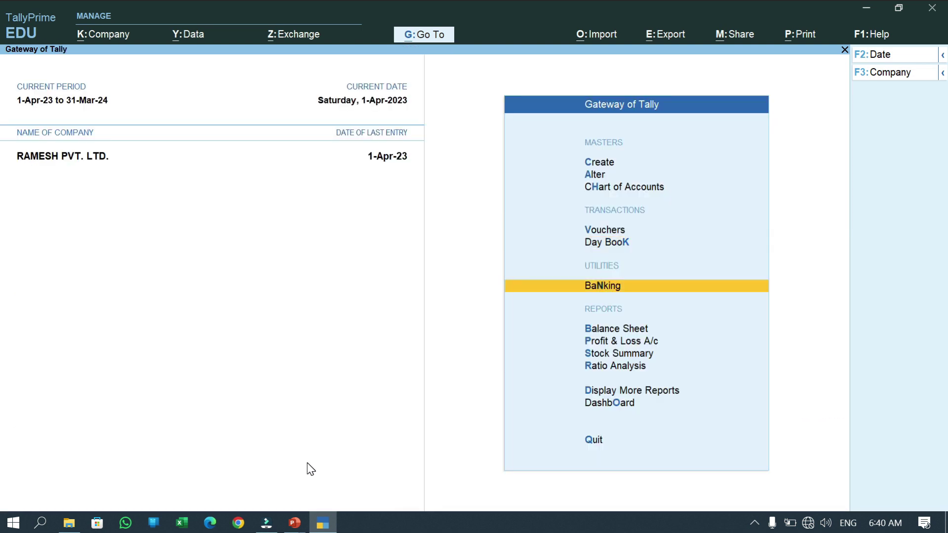
key(Down)
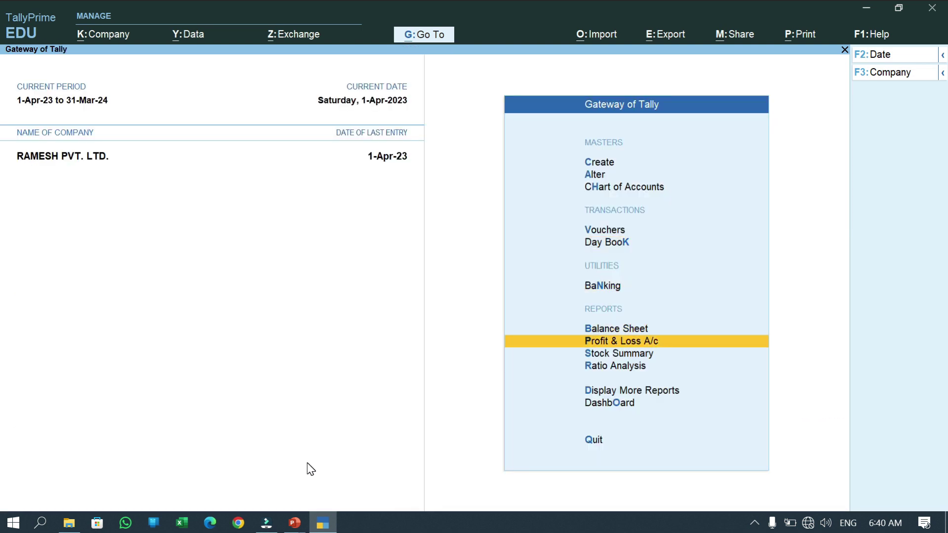
key(Return)
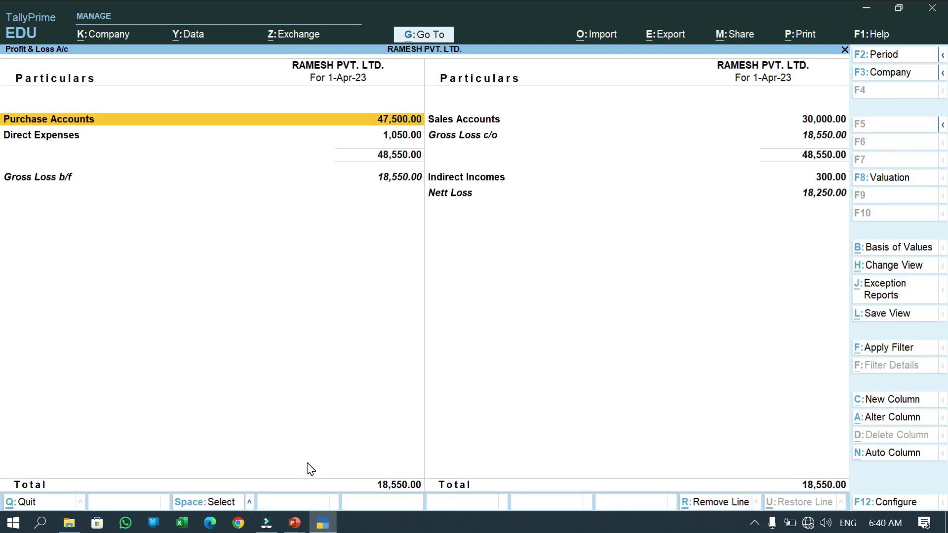
key(Down)
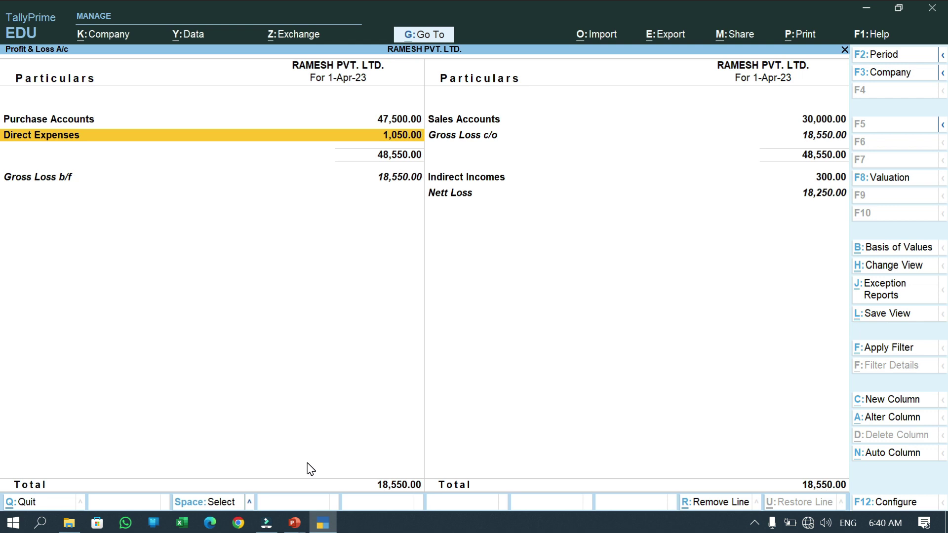
key(Up)
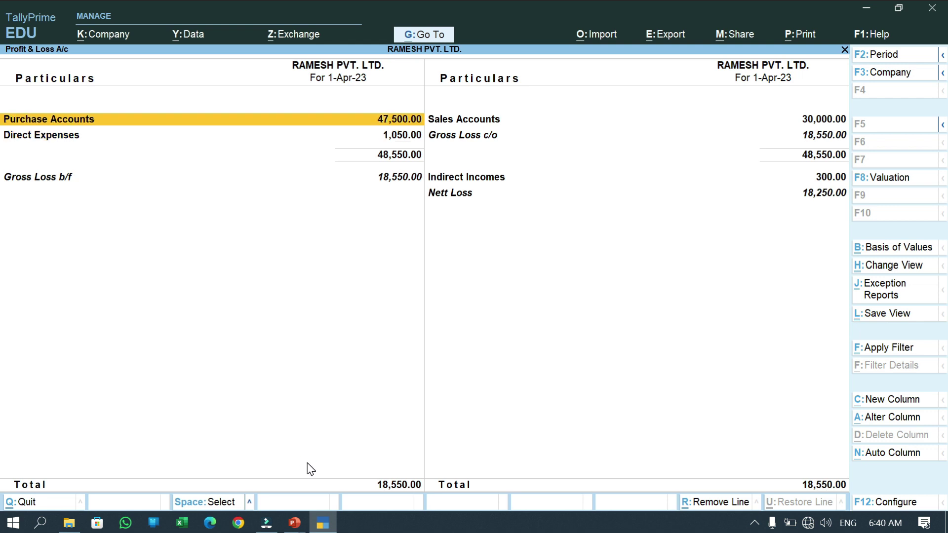
key(Return)
key(Return)
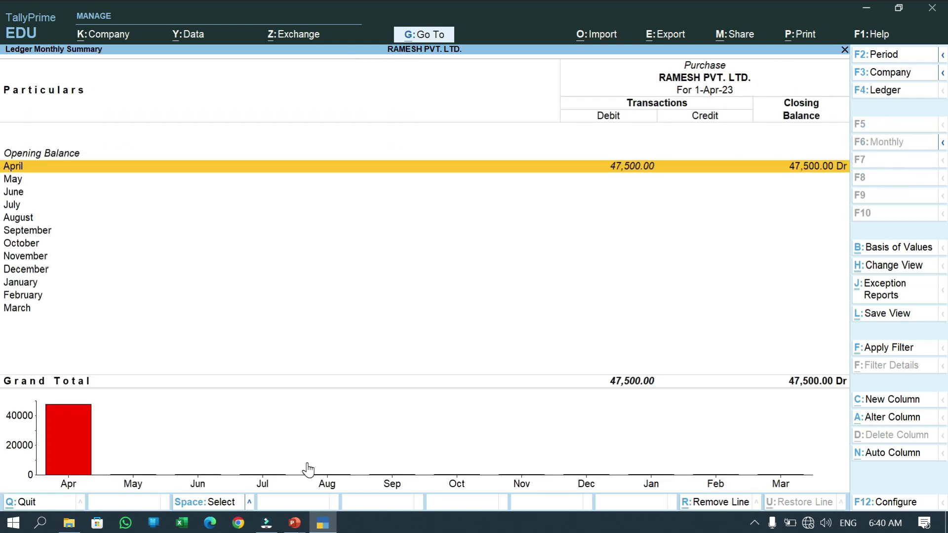